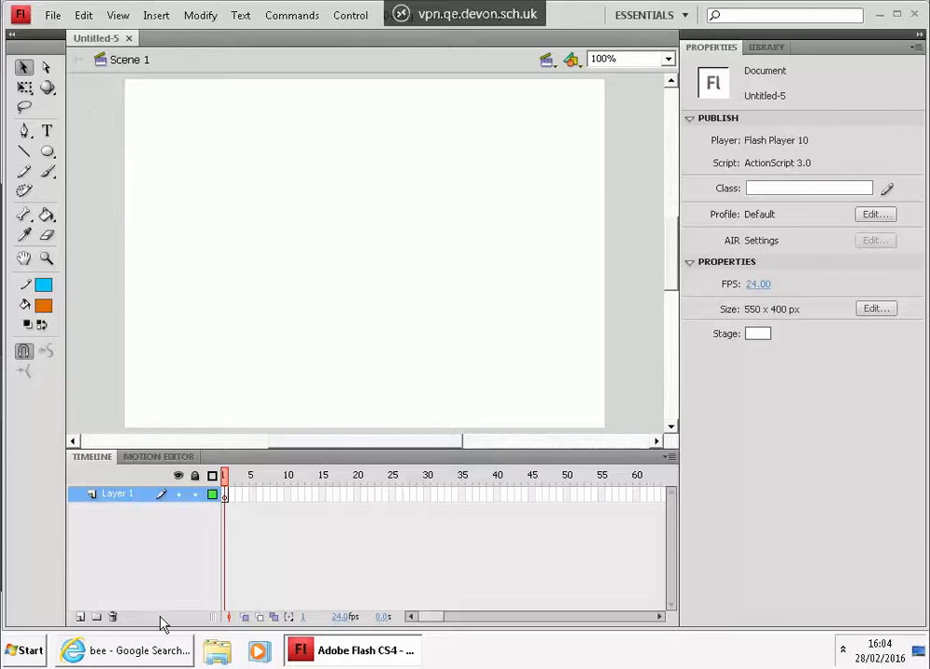
Step: Switch to Internet Explorer and copy the large bee image from the Google image results
click(139, 650)
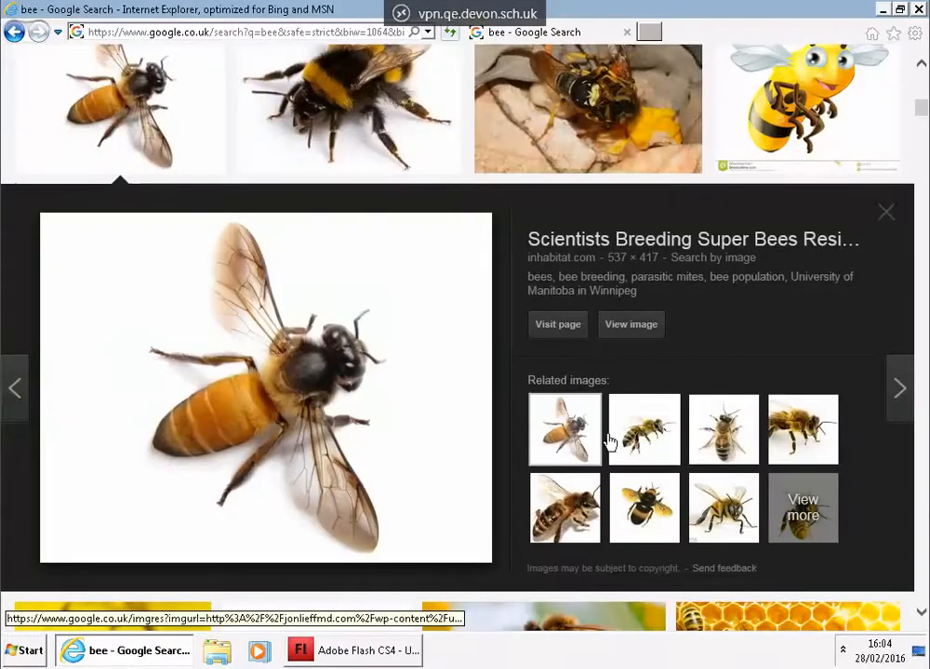
right_click(267, 335)
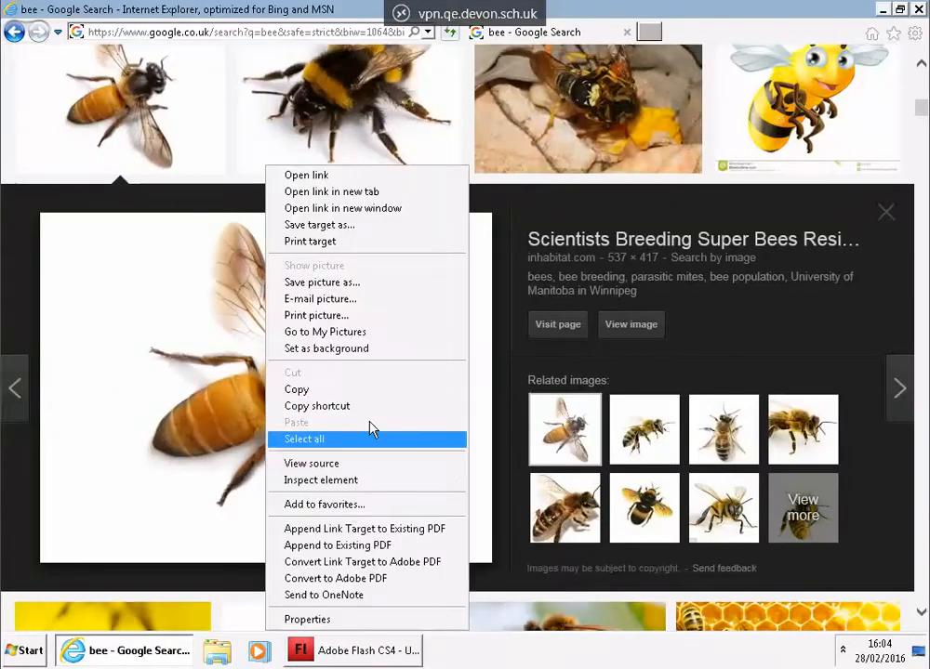
click(371, 391)
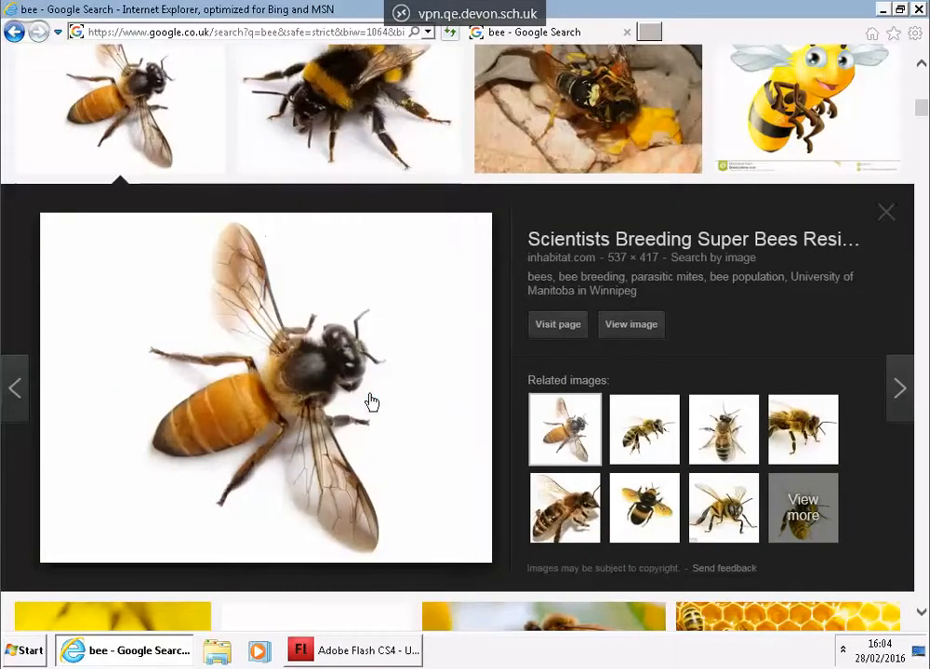
Step: Switch back to Flash and paste the bee image onto the stage
click(362, 654)
right_click(249, 175)
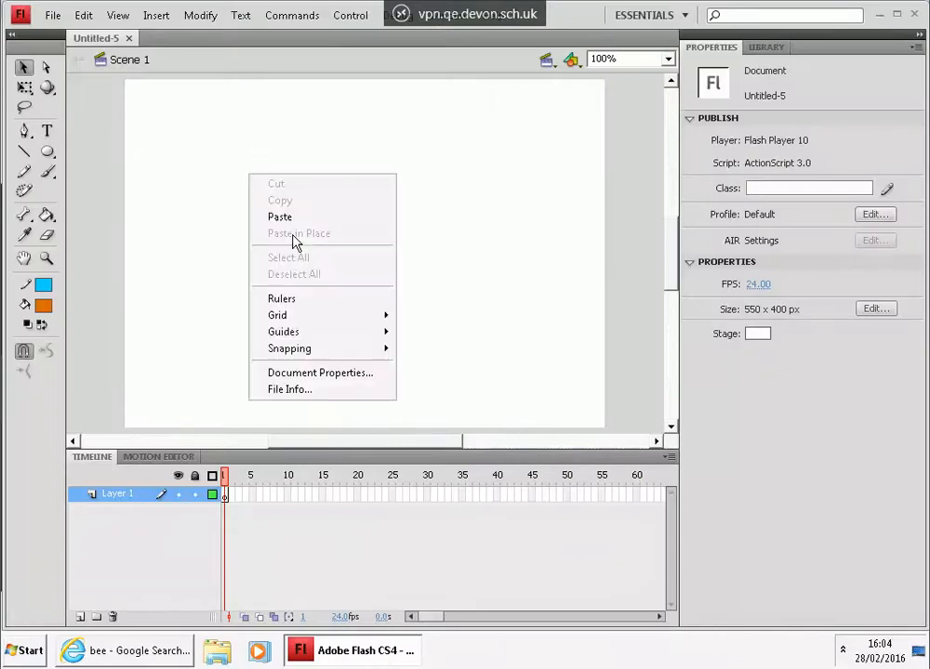
click(305, 218)
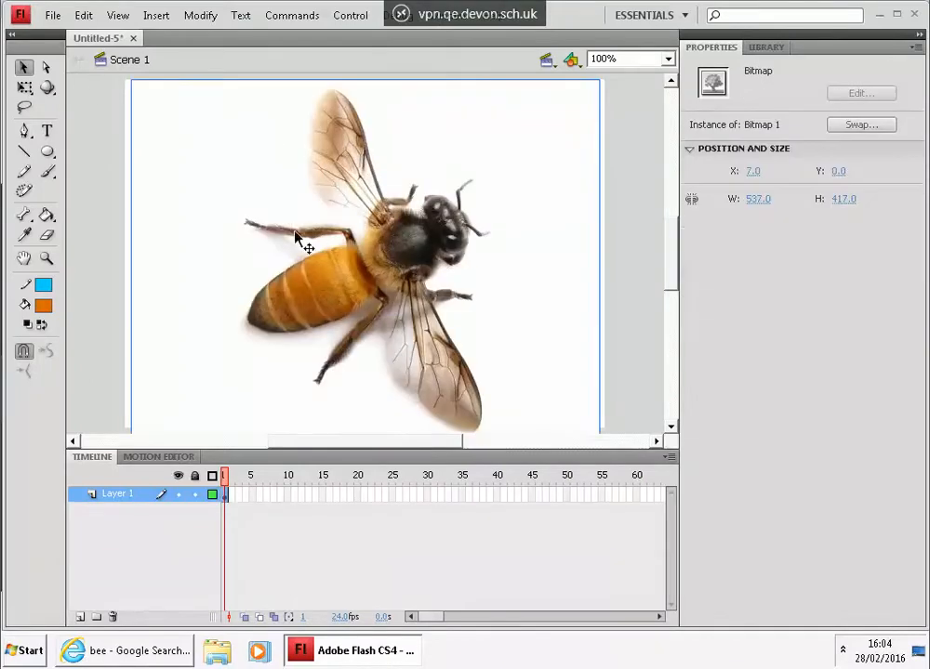
Step: Shrink the bee image to about 58 × 45 px and move it to the stage's bottom-left corner
click(24, 89)
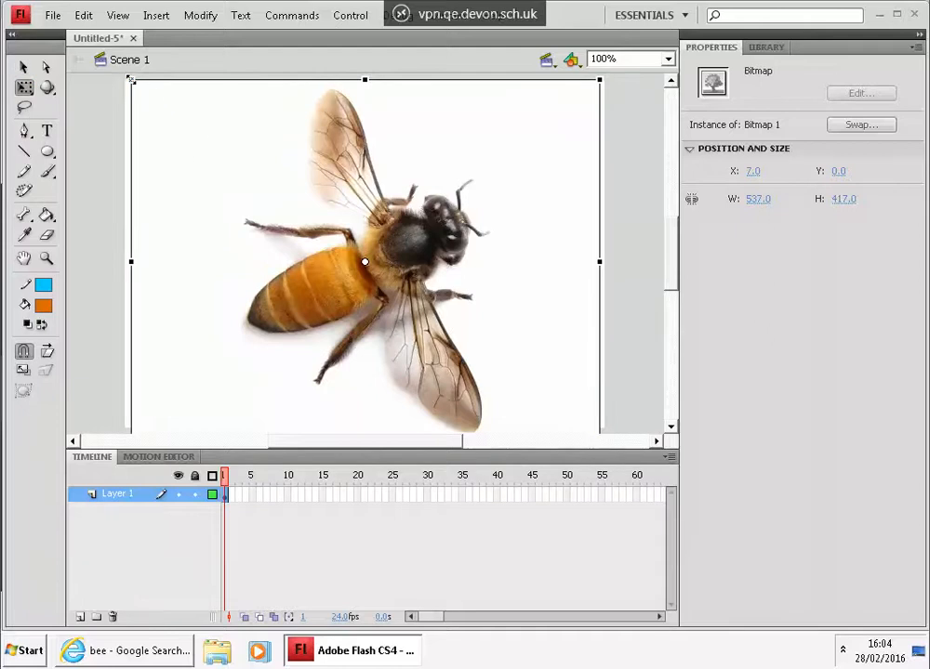
drag(131, 81, 325, 239)
click(24, 68)
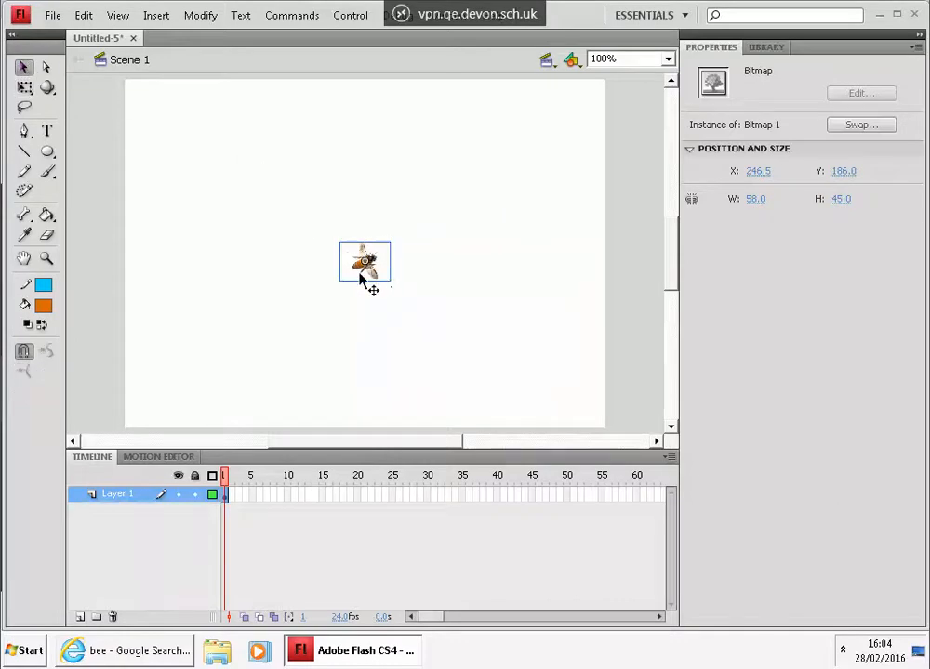
drag(361, 279, 175, 398)
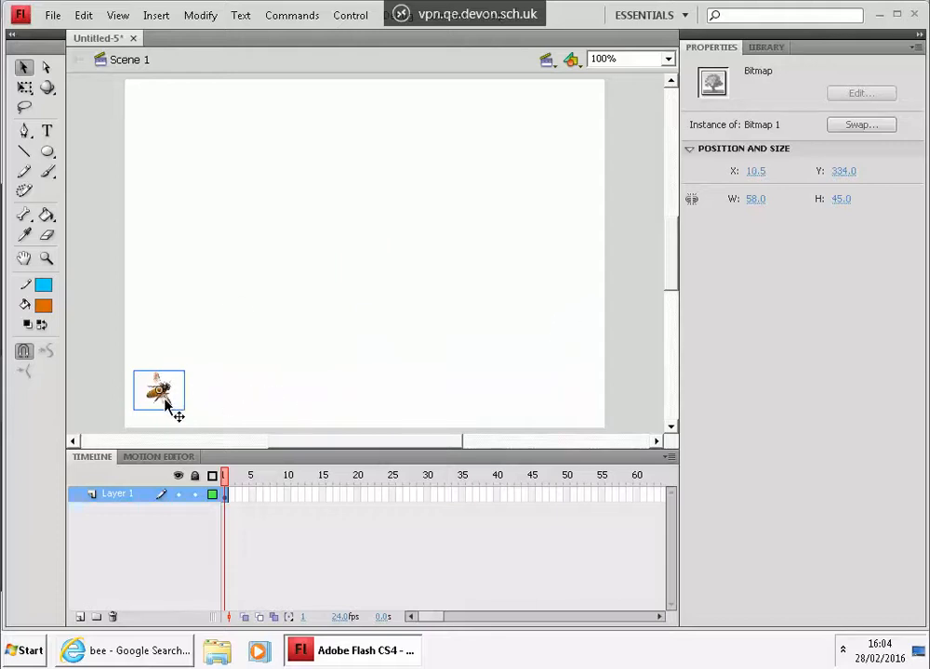
Step: Animate the bee with a classic tween from frame 1 to a keyframe at frame 28 near the stage's upper right
right_click(414, 495)
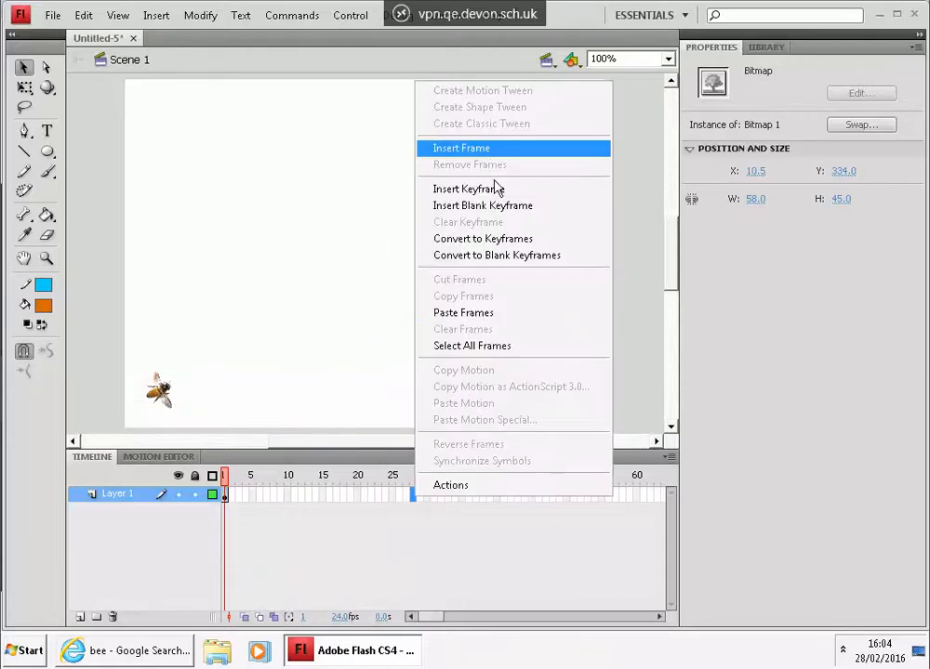
click(496, 191)
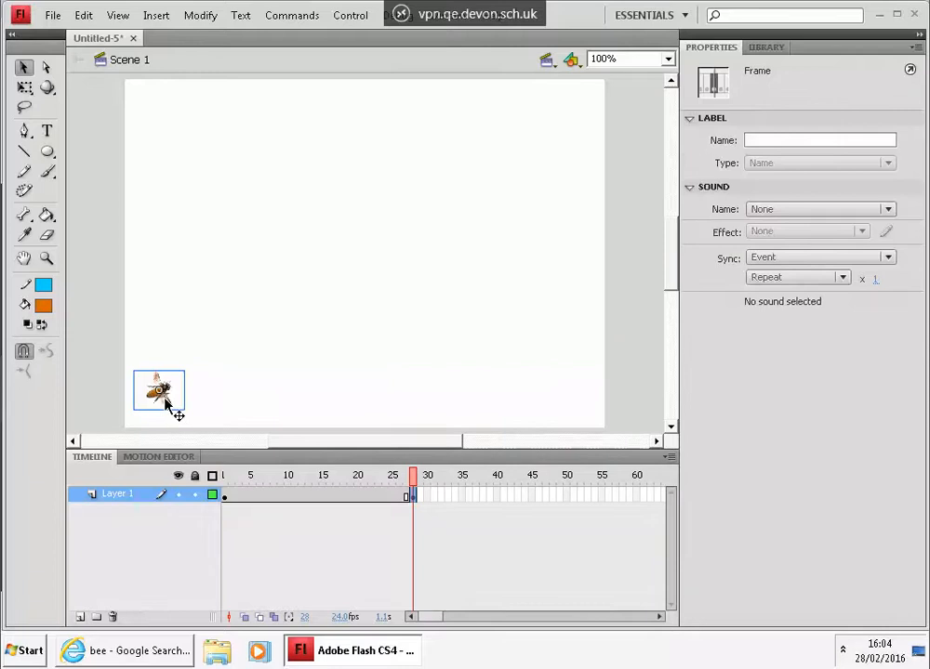
drag(166, 402, 490, 207)
right_click(316, 495)
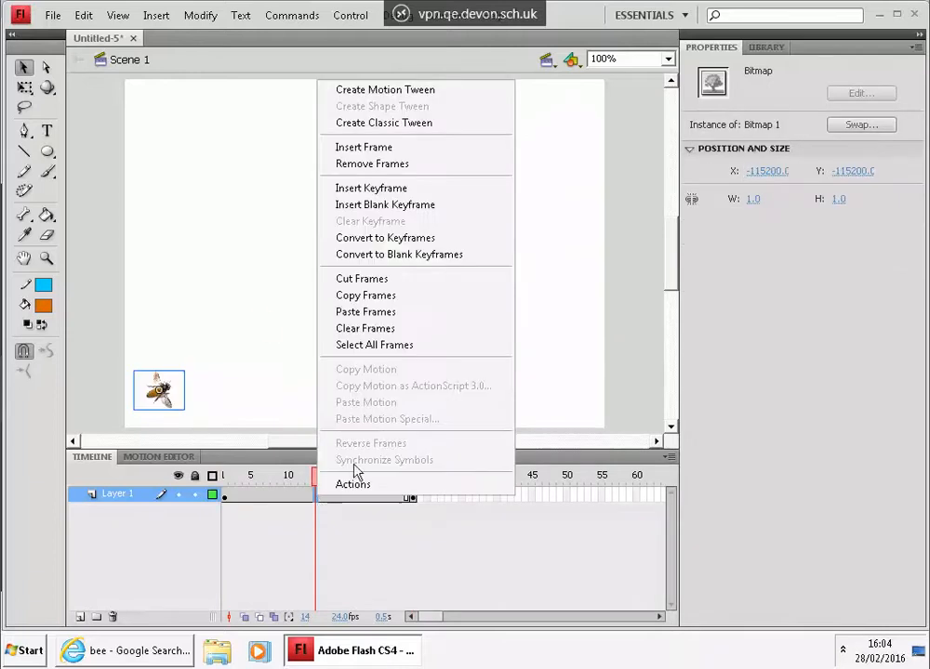
click(450, 124)
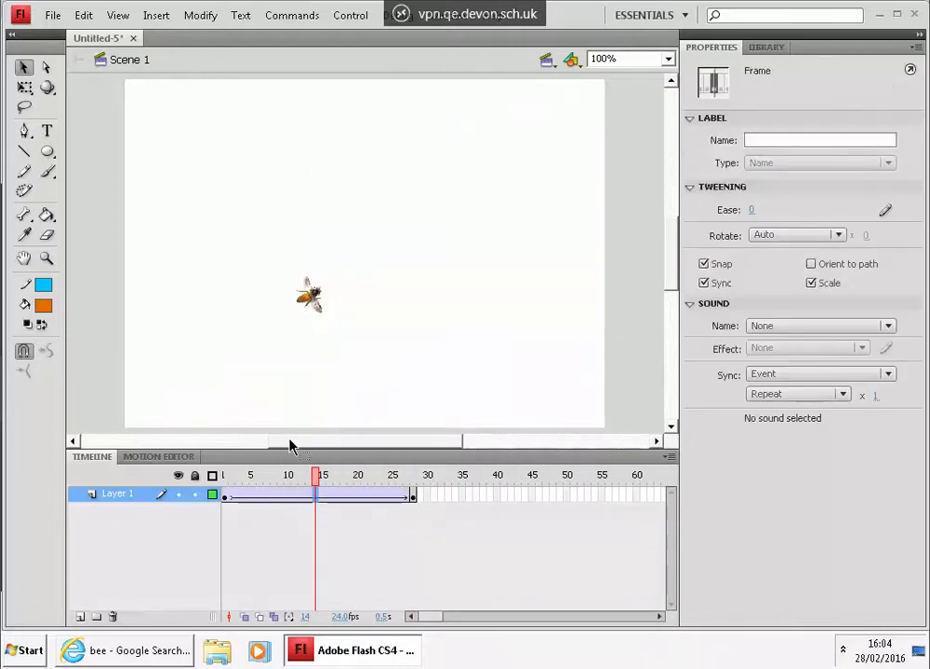
Step: Remove the classic tween and delete the extra frames after frame 1
drag(319, 479, 197, 500)
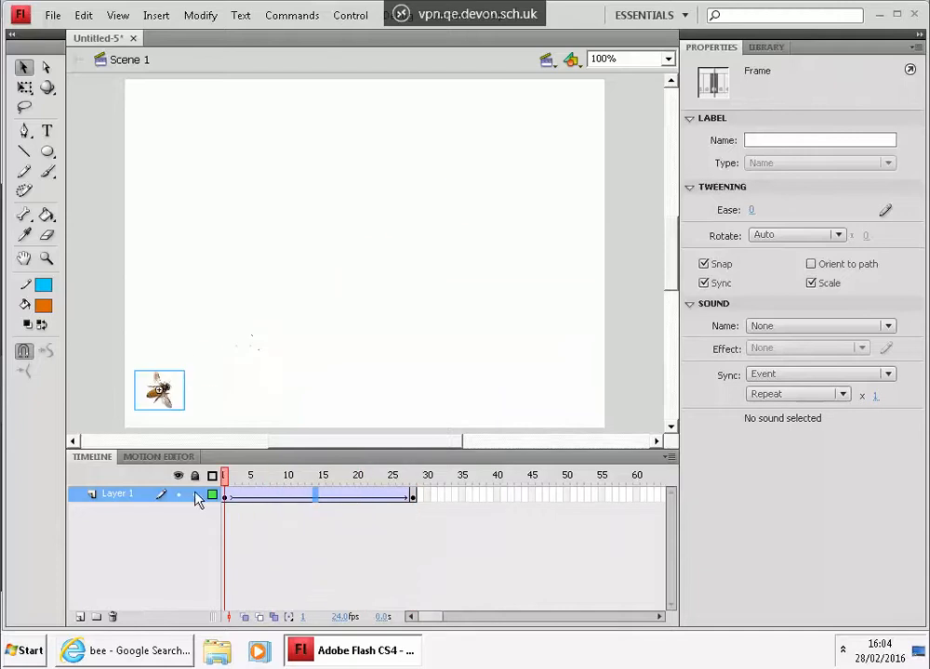
right_click(324, 496)
click(416, 90)
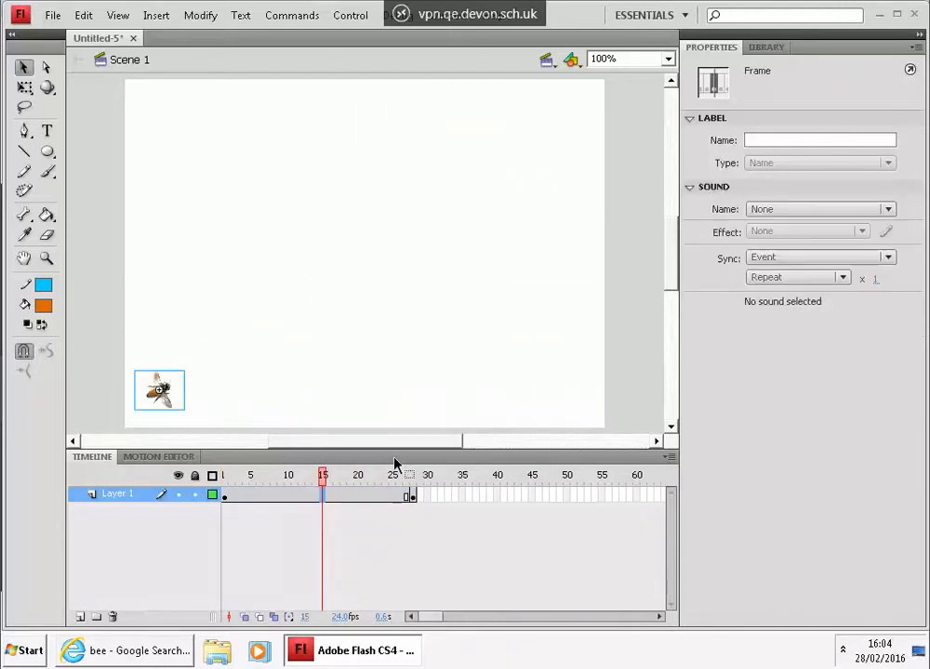
drag(444, 499, 235, 495)
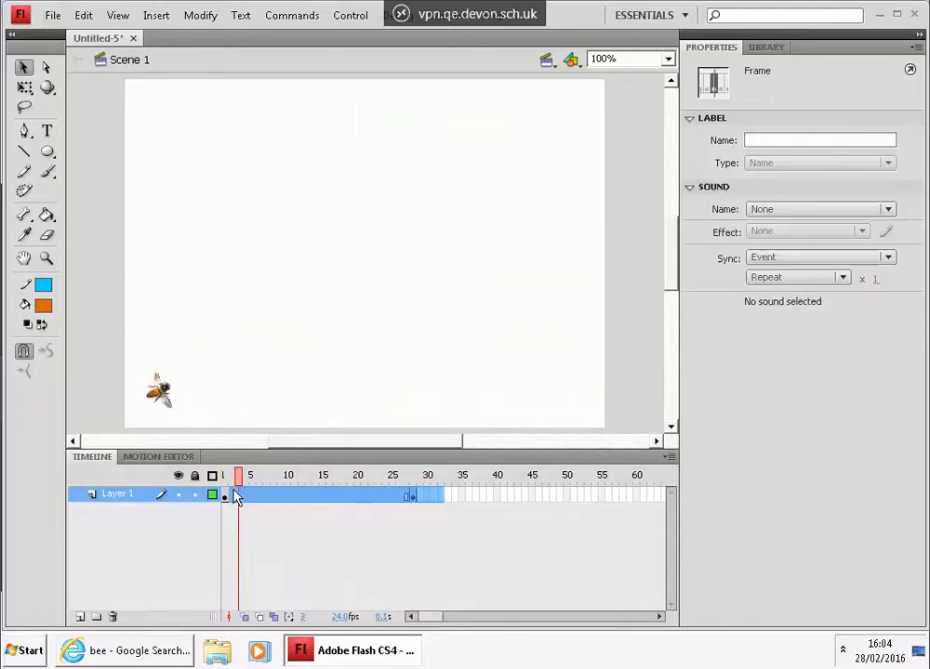
right_click(236, 500)
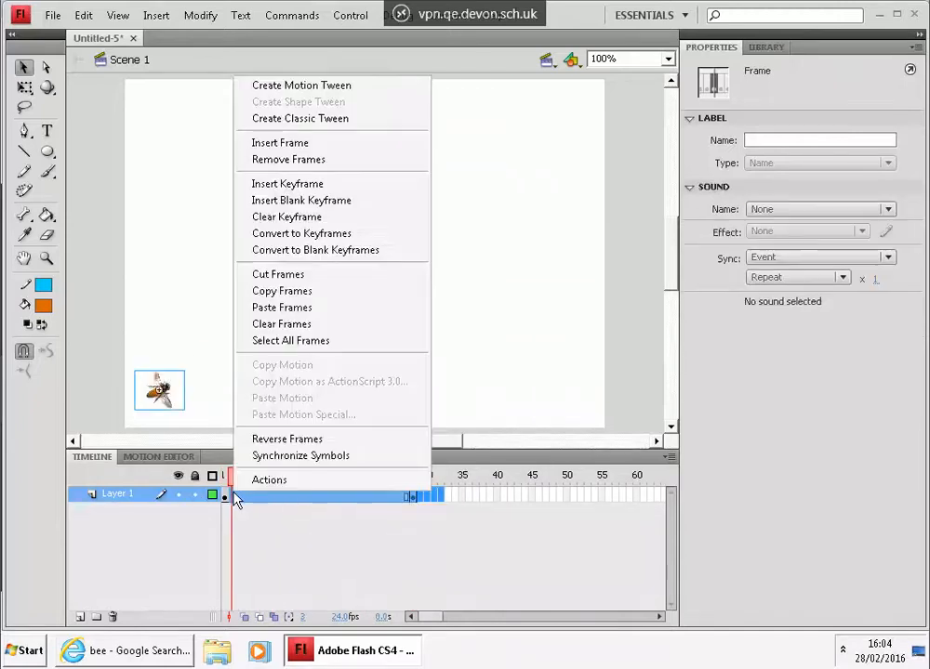
click(305, 159)
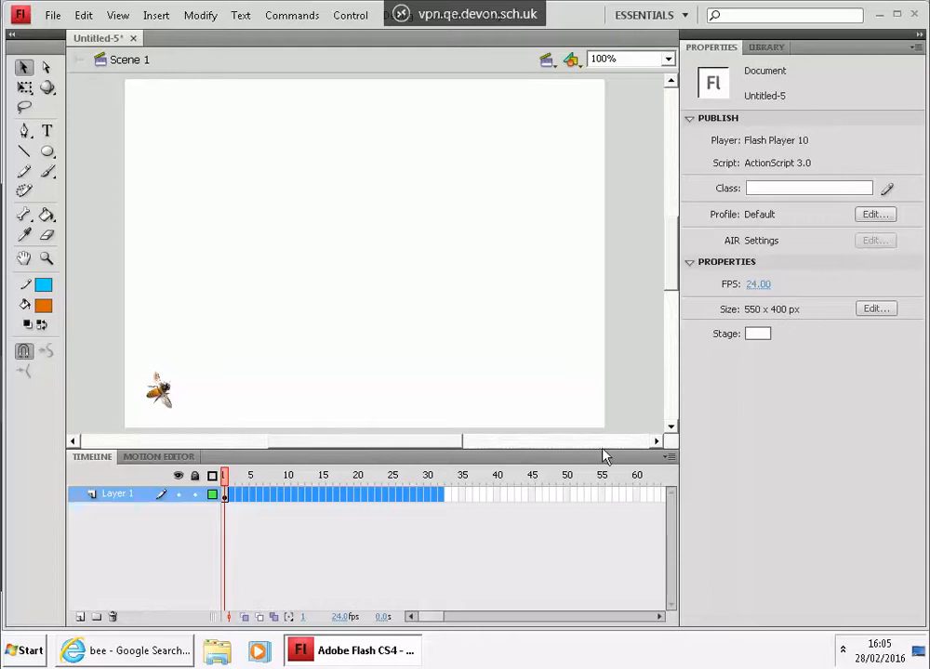
Step: Insert a keyframe at frame 72 on the bee's layer
click(659, 618)
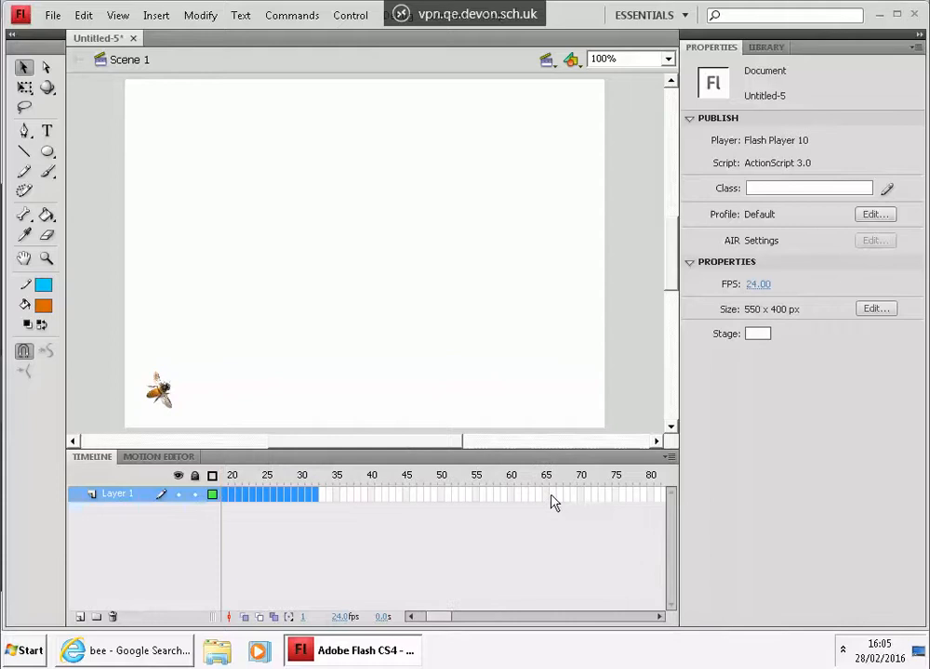
click(601, 495)
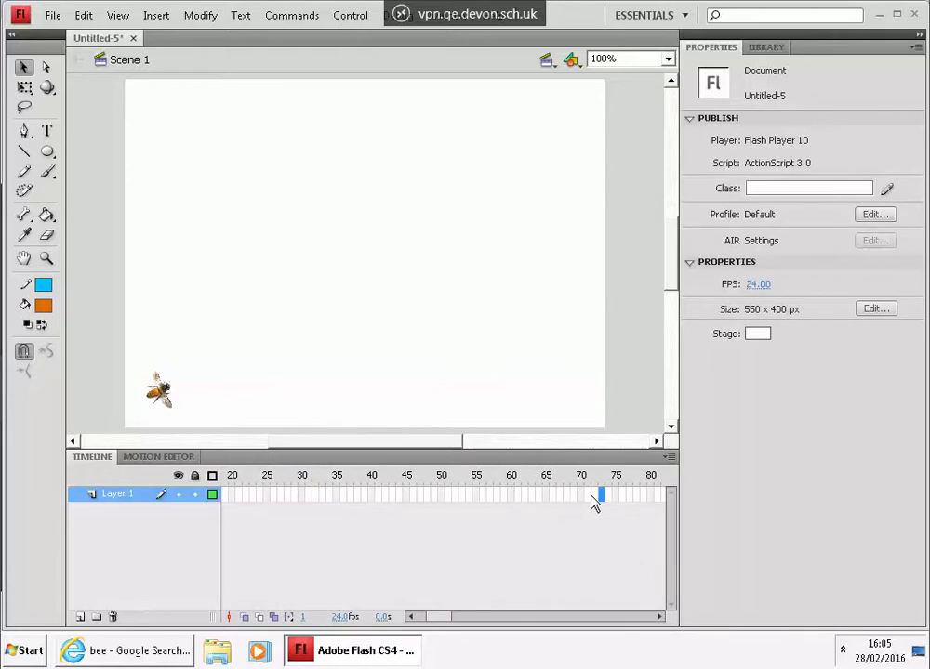
right_click(593, 497)
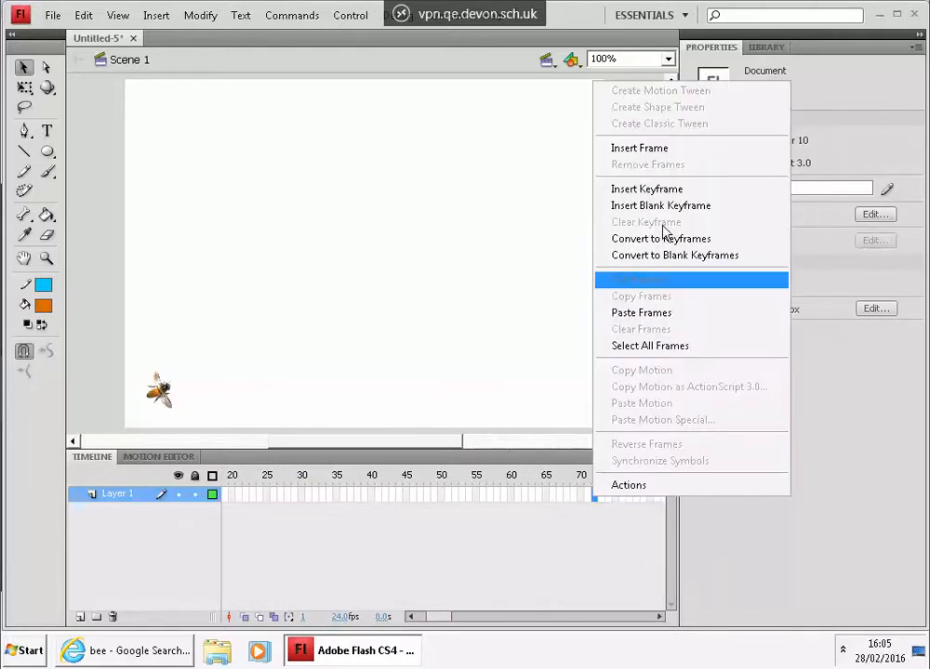
click(664, 189)
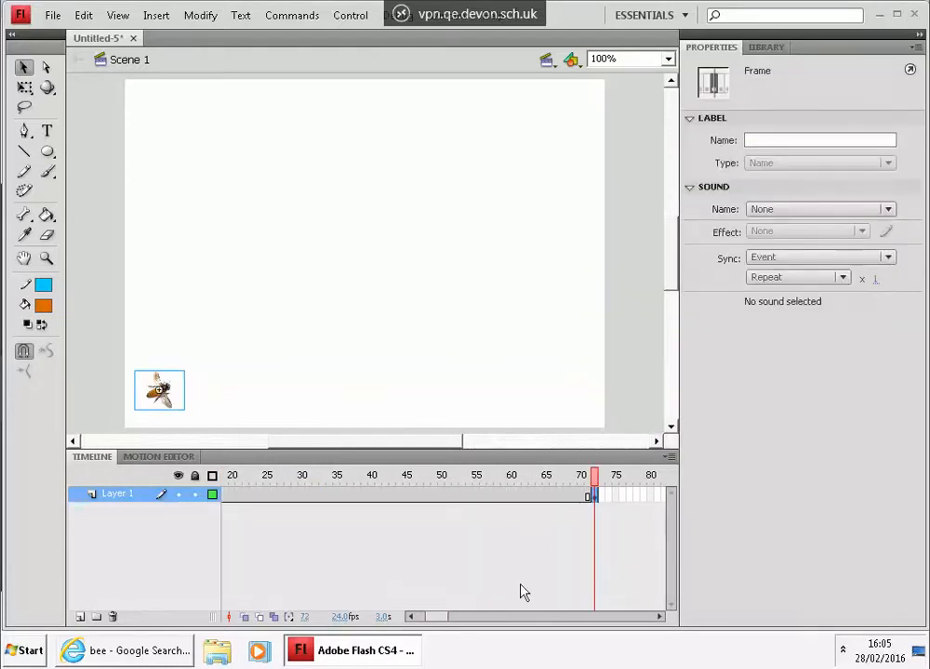
Step: Add a classic motion guide layer above Layer 1
drag(444, 625, 421, 646)
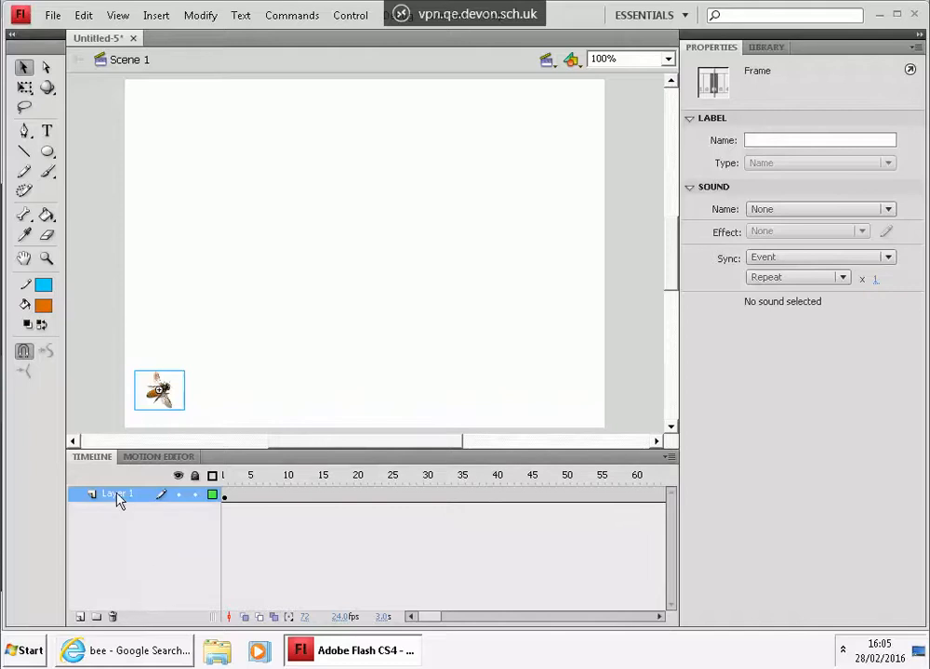
right_click(117, 499)
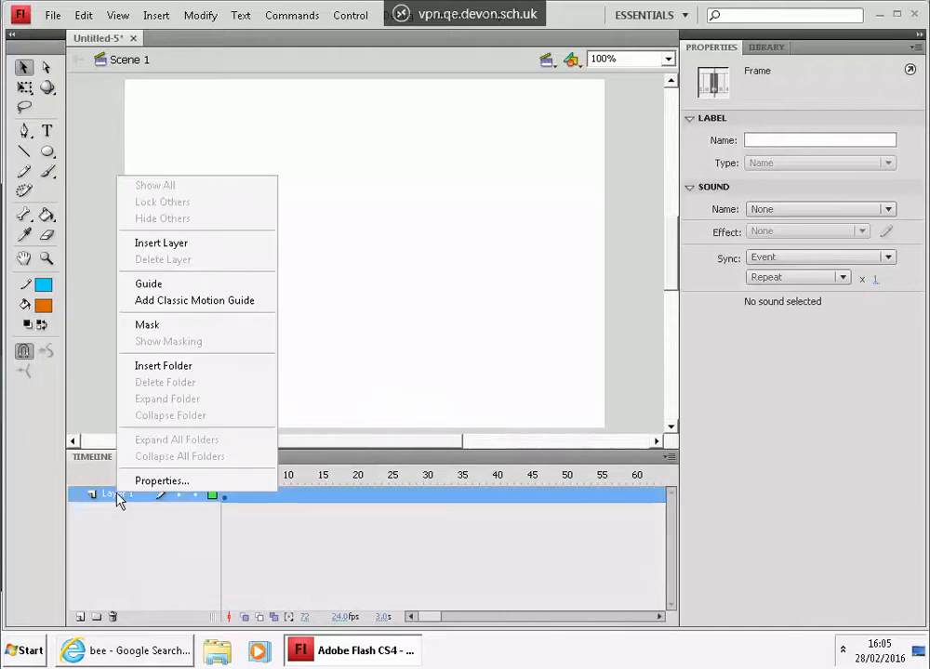
click(227, 301)
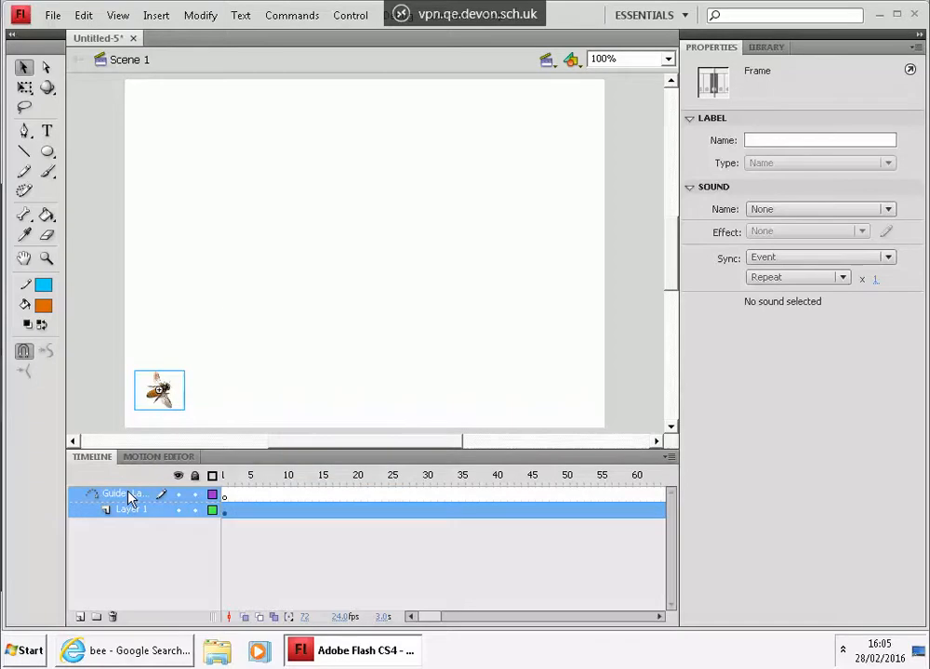
Step: Draw a winding pencil path on the guide layer from the bee to the stage's upper-right corner
click(223, 495)
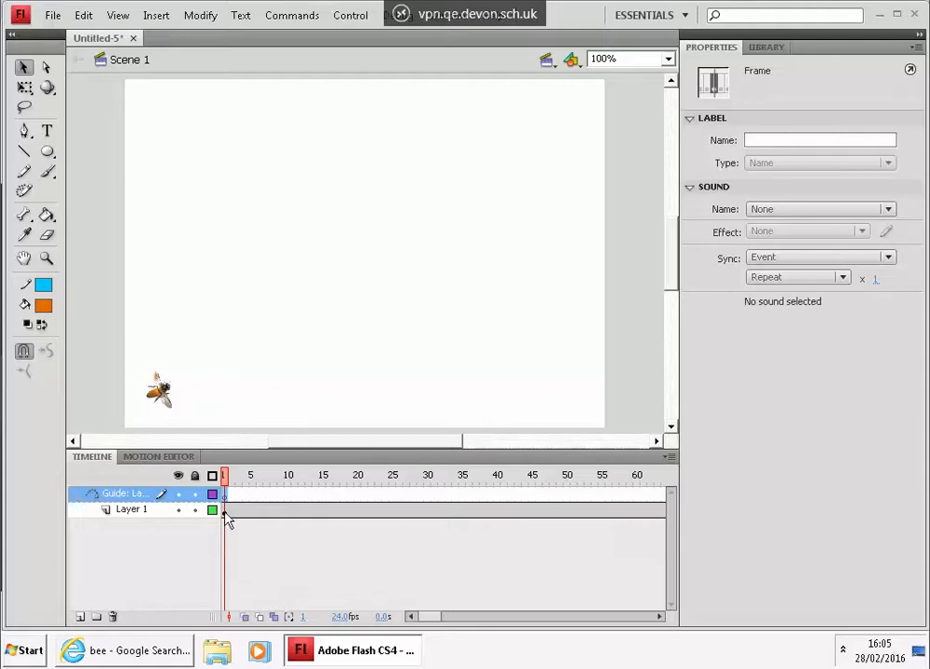
click(25, 174)
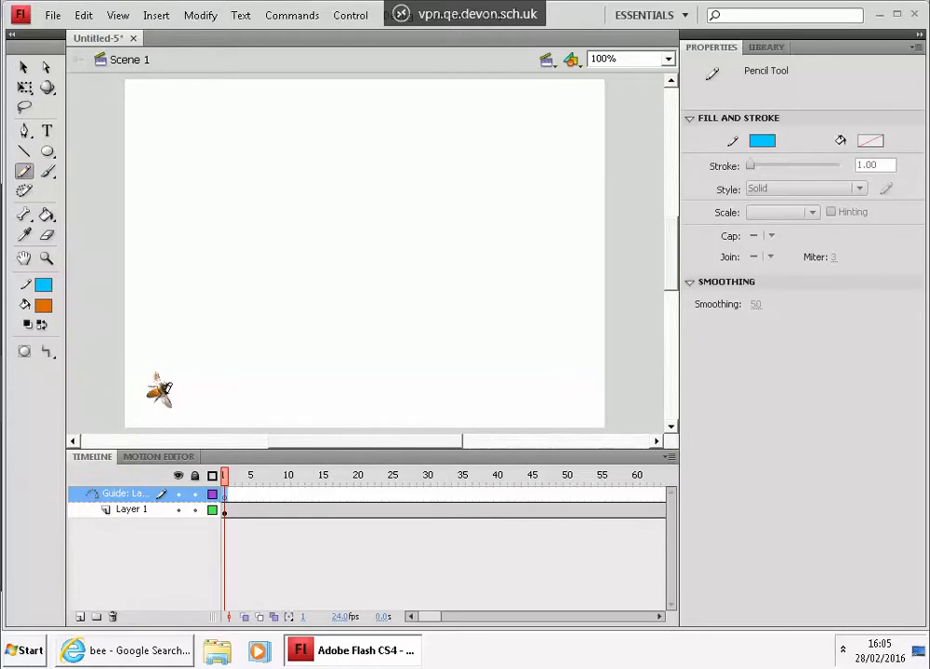
drag(169, 391, 237, 350)
mouse_move(269, 291)
mouse_down()
mouse_move(332, 253)
mouse_move(400, 253)
mouse_up()
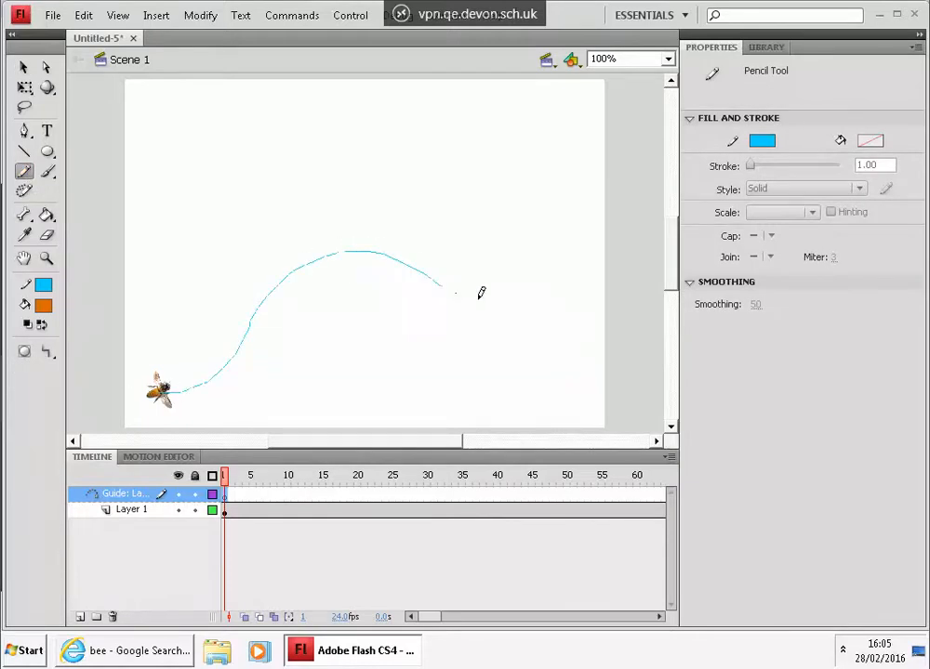
mouse_move(555, 244)
mouse_down()
mouse_move(565, 216)
mouse_move(543, 175)
mouse_up()
mouse_move(484, 139)
mouse_down()
mouse_move(446, 132)
mouse_move(385, 137)
mouse_up()
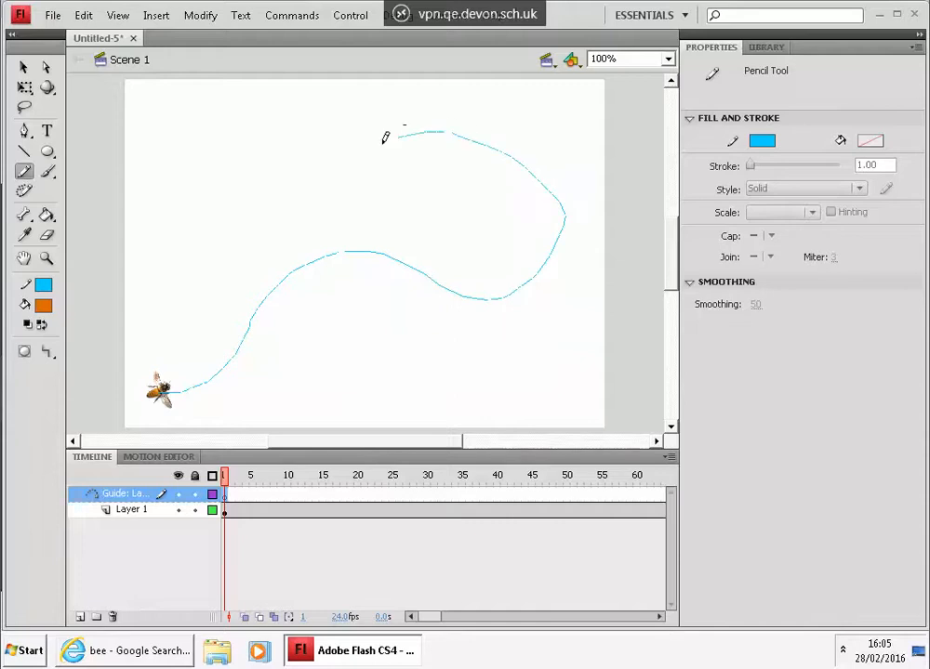
mouse_move(327, 188)
mouse_down()
mouse_move(377, 287)
mouse_move(352, 374)
mouse_move(291, 401)
mouse_move(206, 389)
mouse_move(161, 351)
mouse_move(164, 278)
mouse_move(225, 197)
mouse_move(287, 175)
mouse_move(439, 164)
mouse_move(538, 137)
mouse_move(570, 108)
mouse_up()
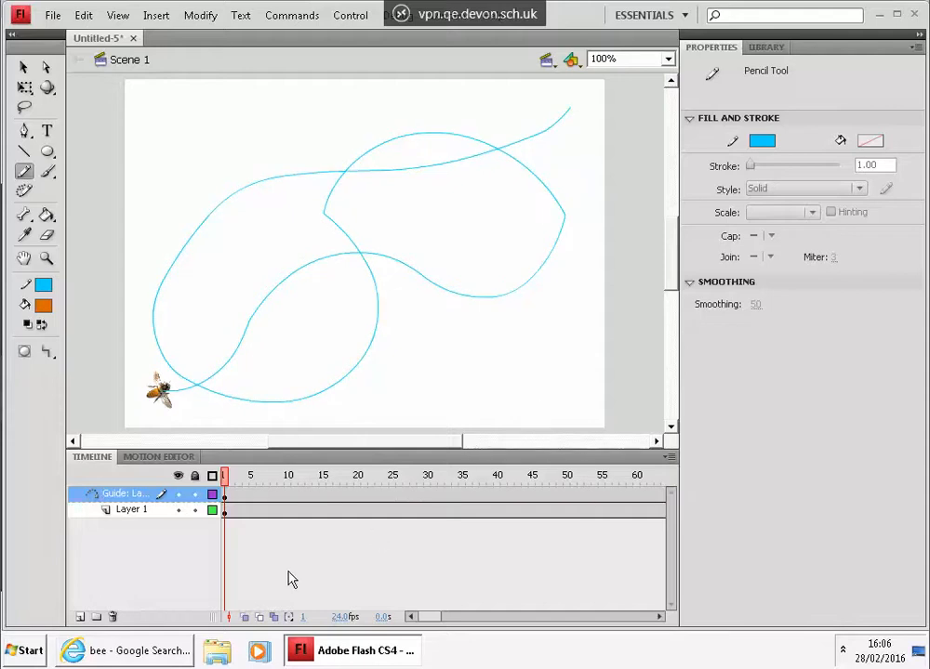
Step: At frame 72 of Layer 1, snap the bee onto the end of the guide path at the upper right
mouse_move(438, 617)
mouse_down()
mouse_move(517, 607)
mouse_move(442, 618)
mouse_move(449, 619)
mouse_up()
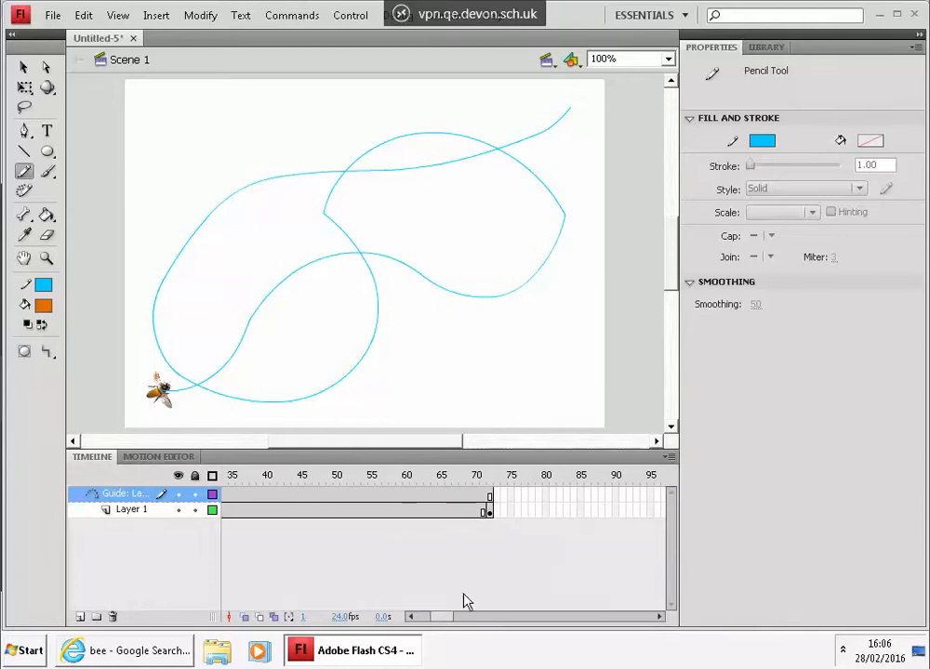
mouse_move(436, 617)
mouse_down()
mouse_move(394, 631)
mouse_move(446, 626)
mouse_move(423, 634)
mouse_move(442, 636)
mouse_up()
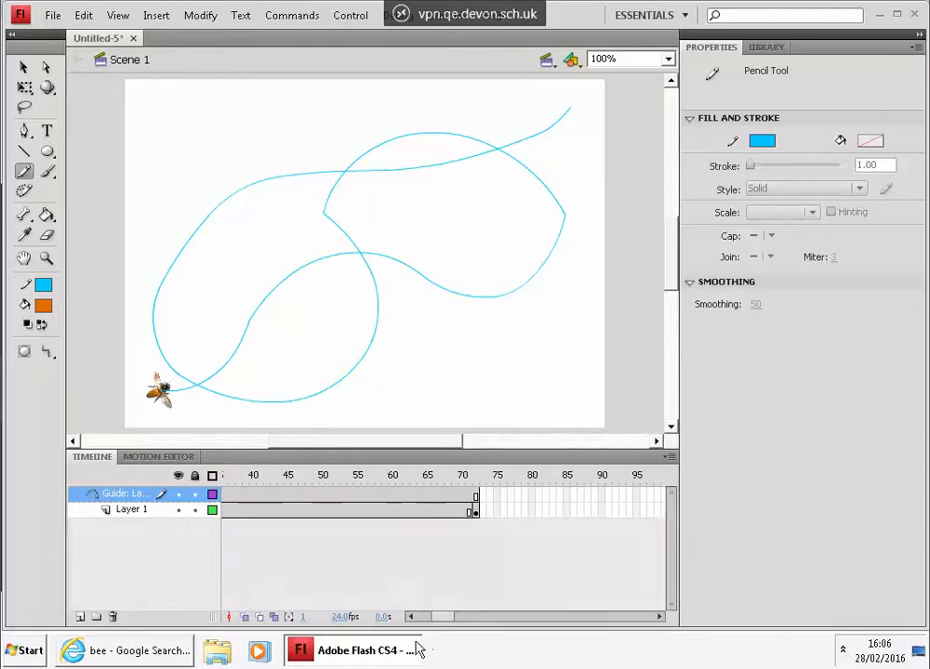
click(475, 512)
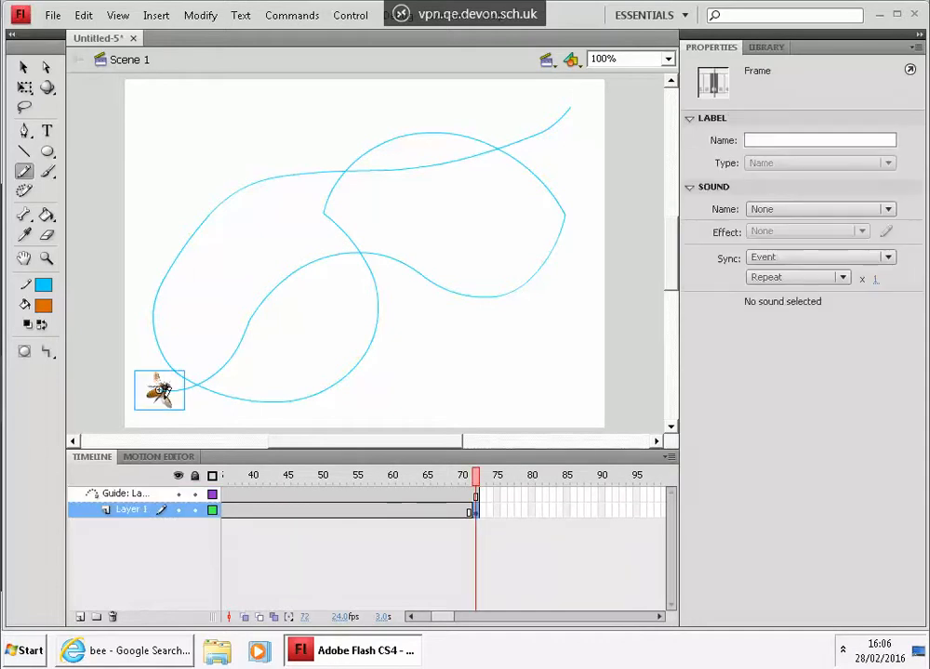
click(23, 67)
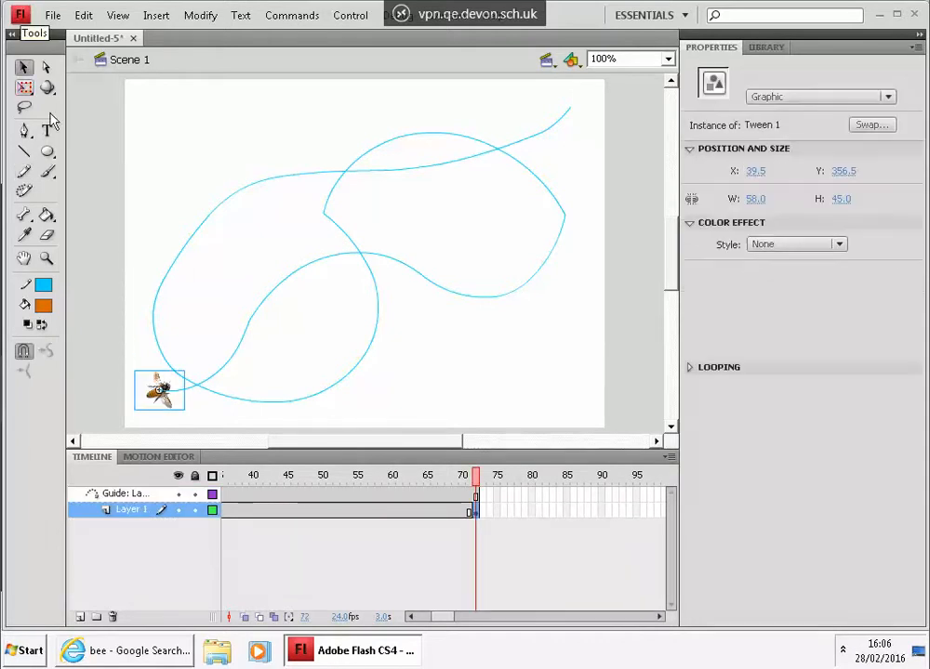
drag(168, 393, 579, 131)
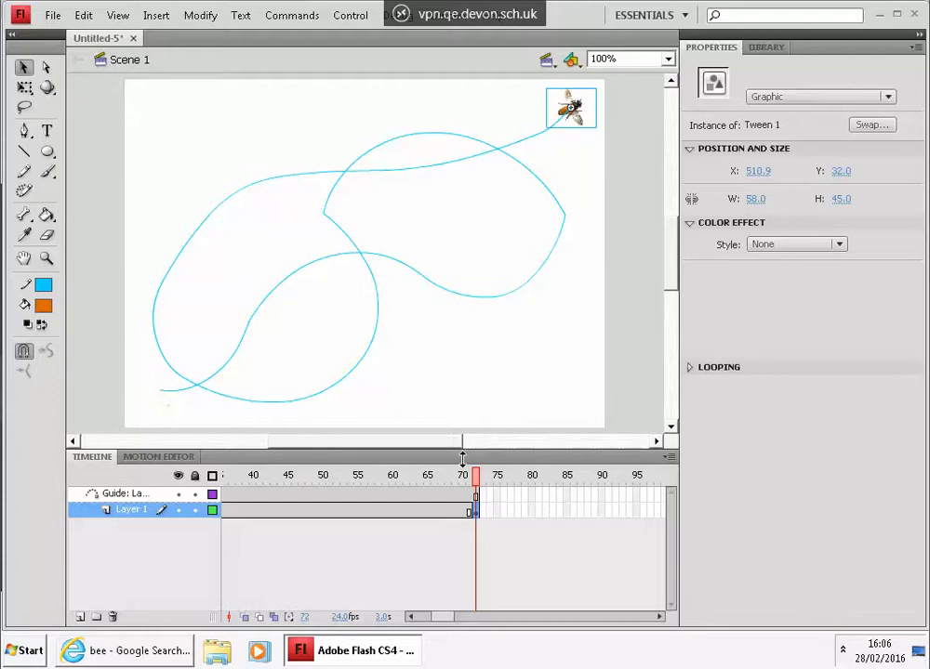
drag(482, 482, 150, 524)
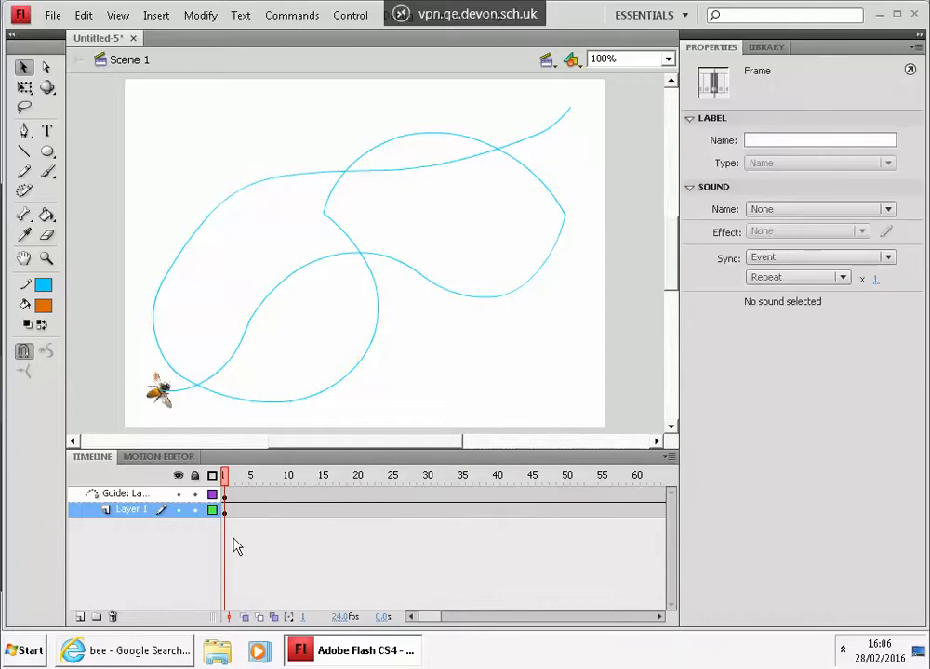
Step: Create a classic tween on Layer 1 and scrub and play the bee's motion along the guide path
right_click(322, 510)
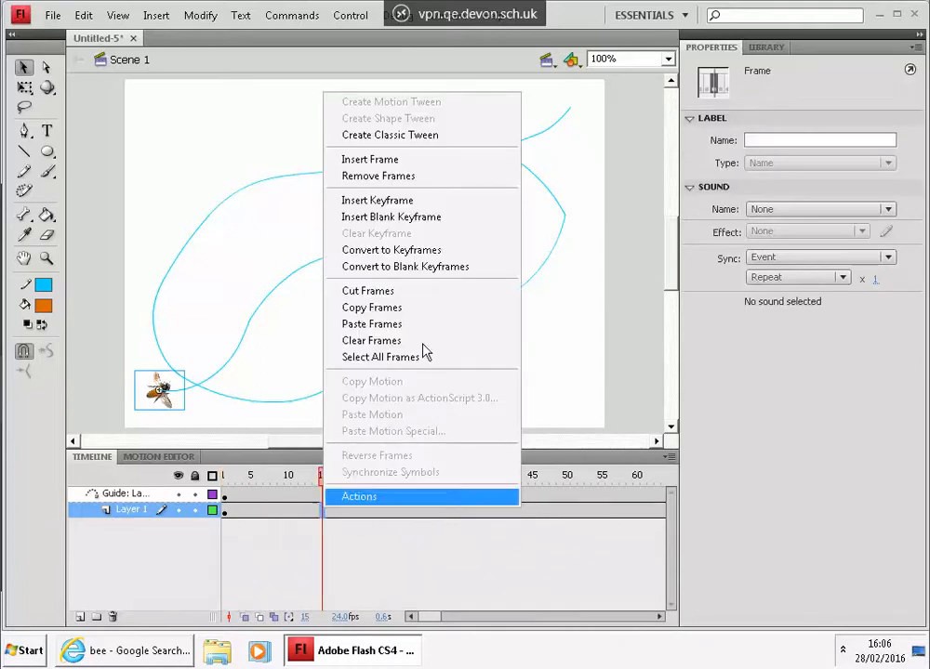
click(438, 136)
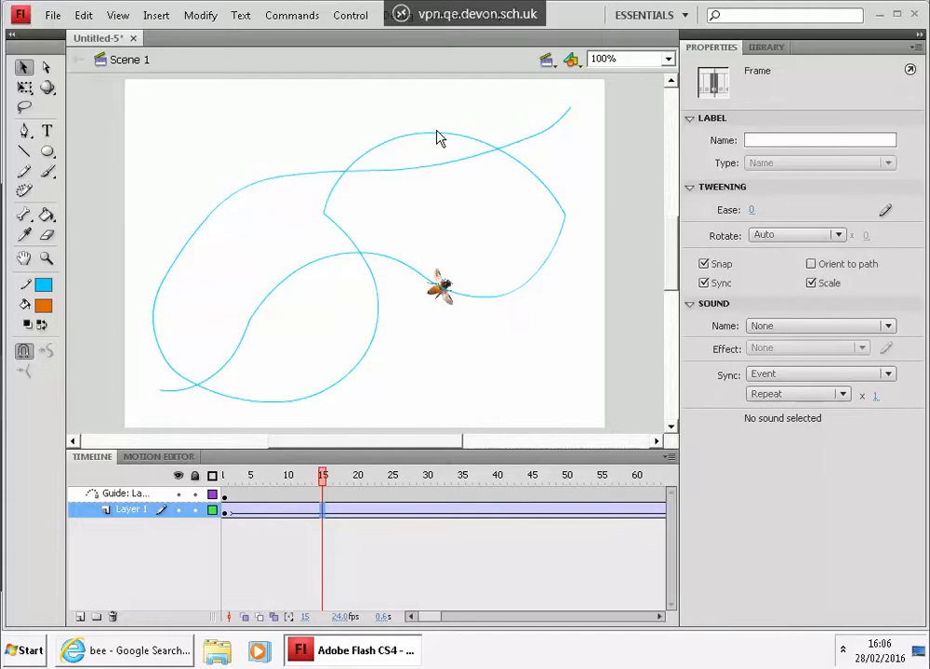
drag(324, 487, 350, 482)
drag(413, 462, 700, 450)
key(Return)
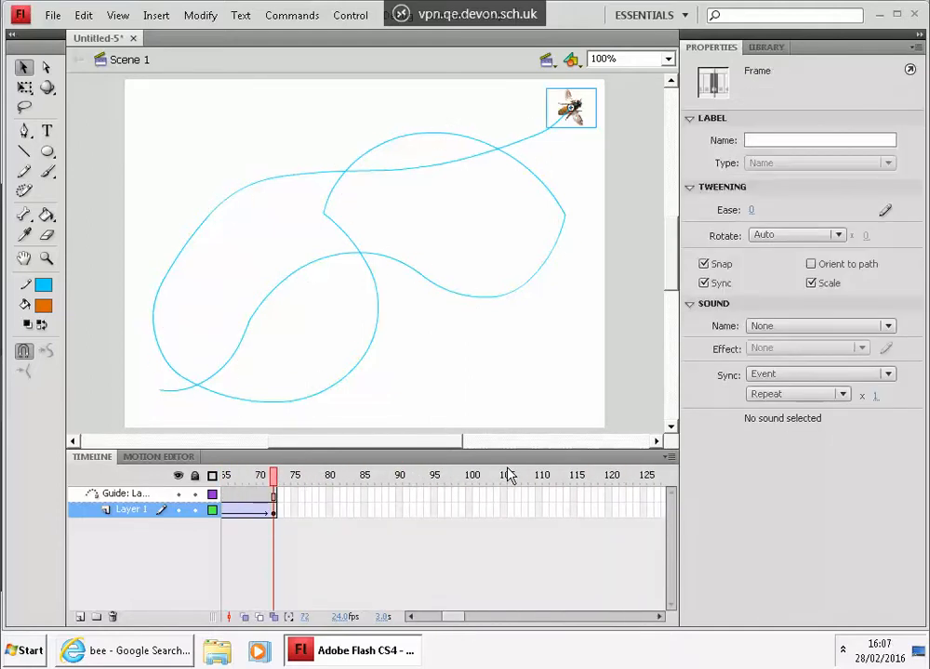
Step: Turn on Orient to path for the classic tween on Layer 1
click(239, 511)
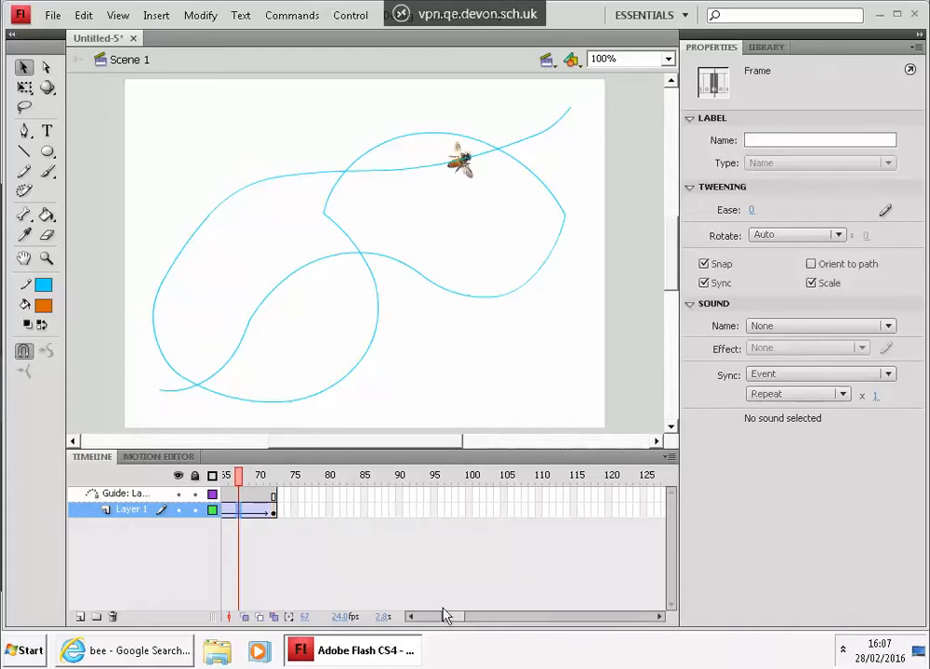
drag(450, 617, 432, 619)
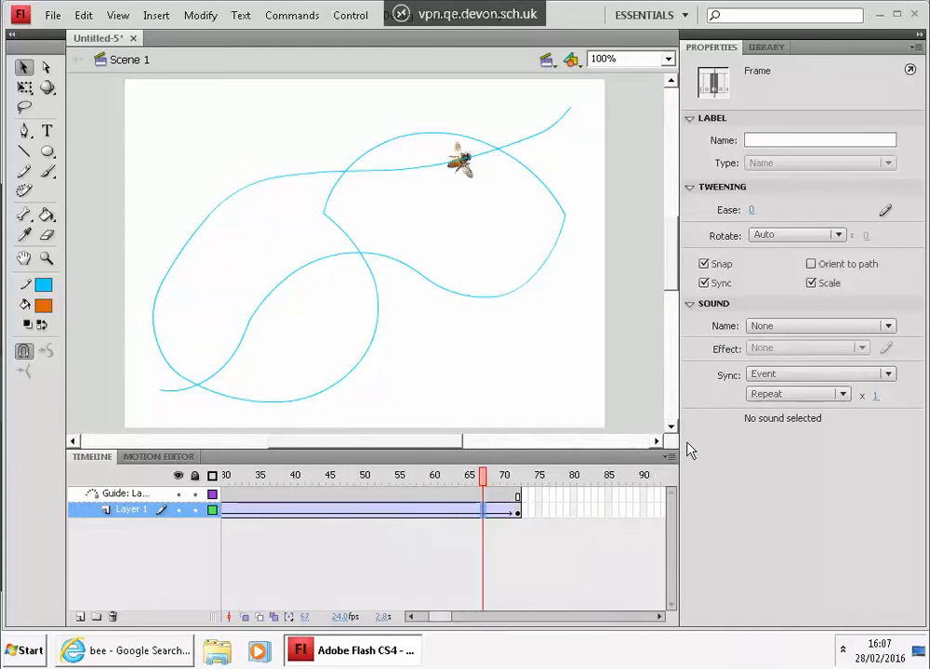
click(811, 265)
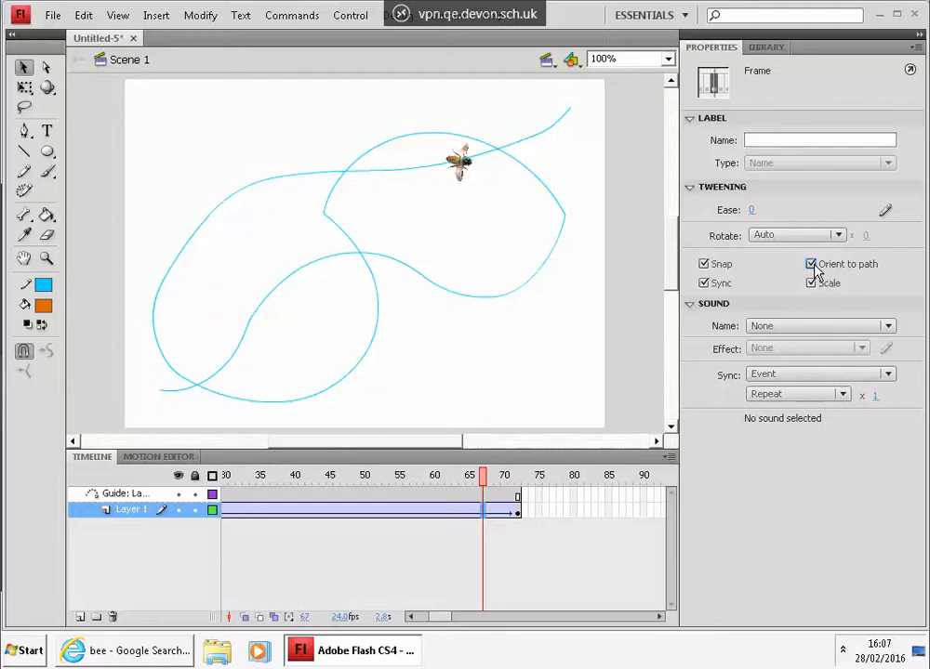
Step: Play the animation repeatedly on the stage, then test the movie as an SWF
key(Return)
key(Return)
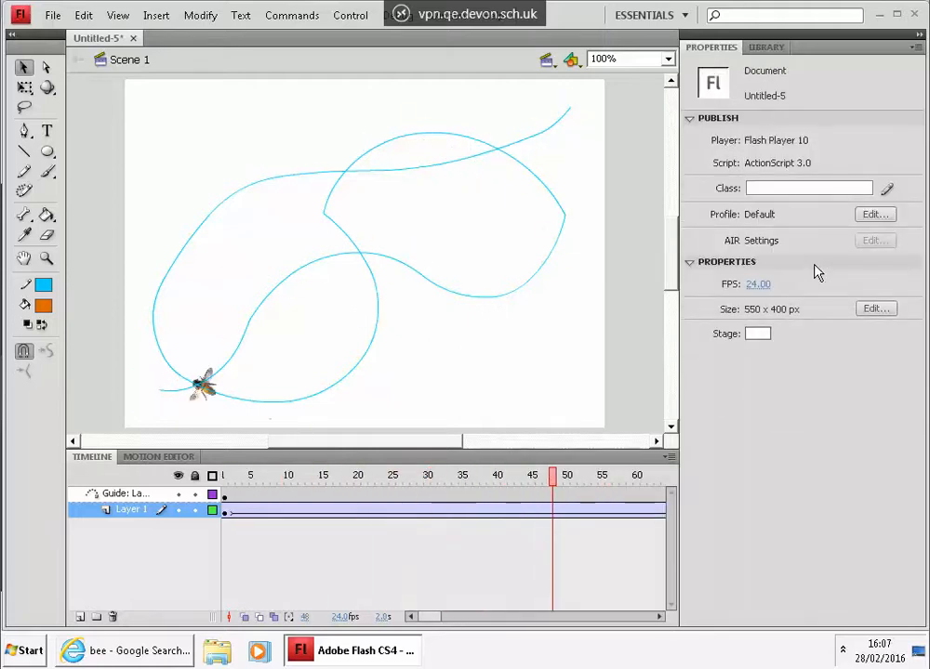
key(Return)
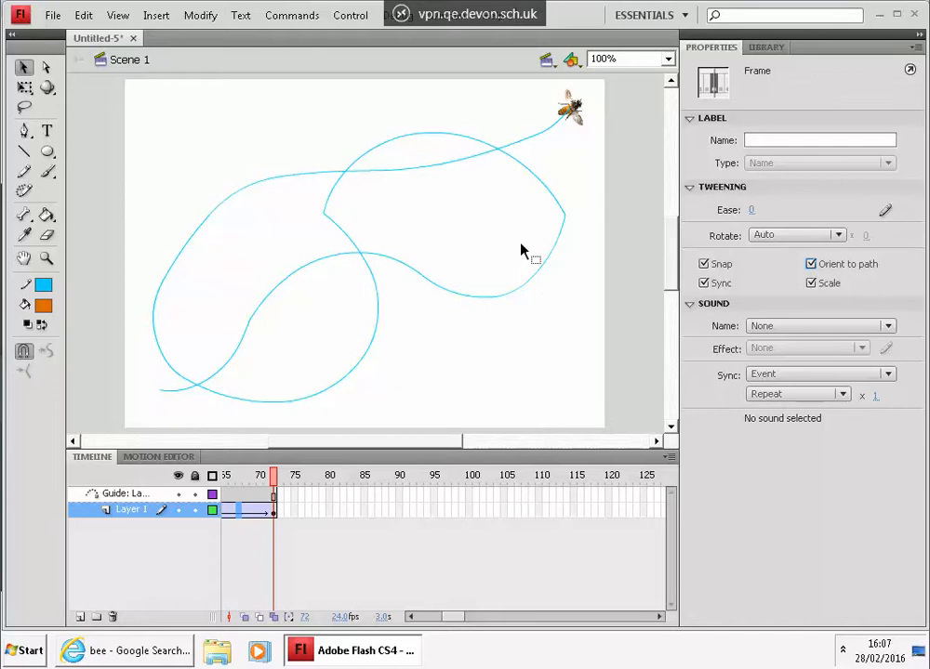
key(Return)
key(Return)
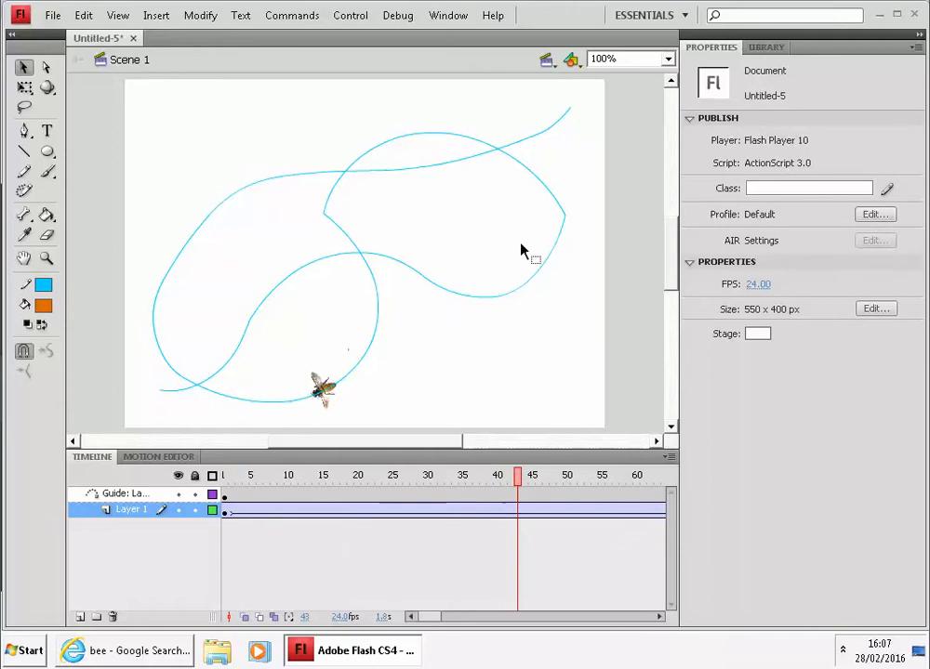
key(ctrl+Return)
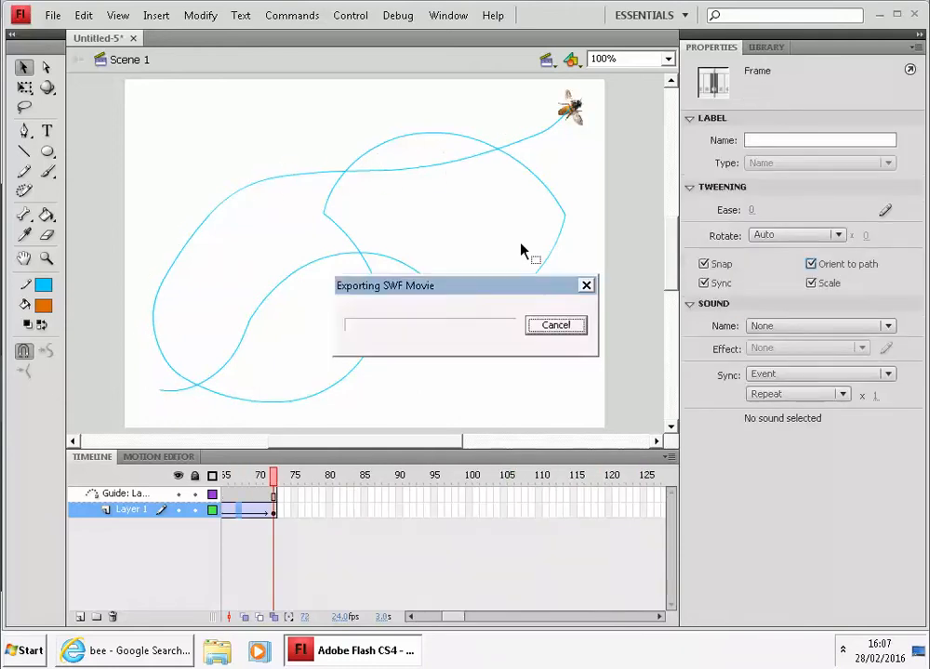